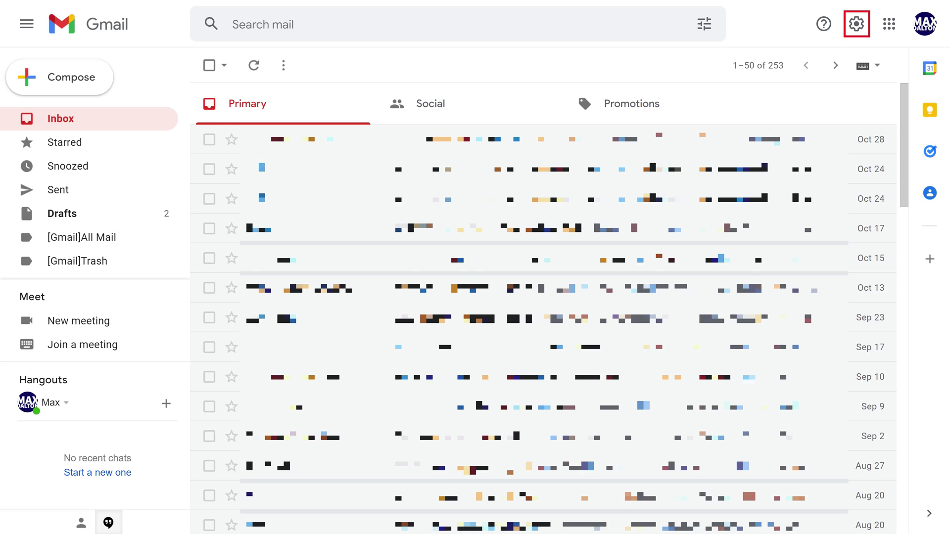
- Open Gmail's full settings page via the gear icon's 'See all settings'
click(857, 24)
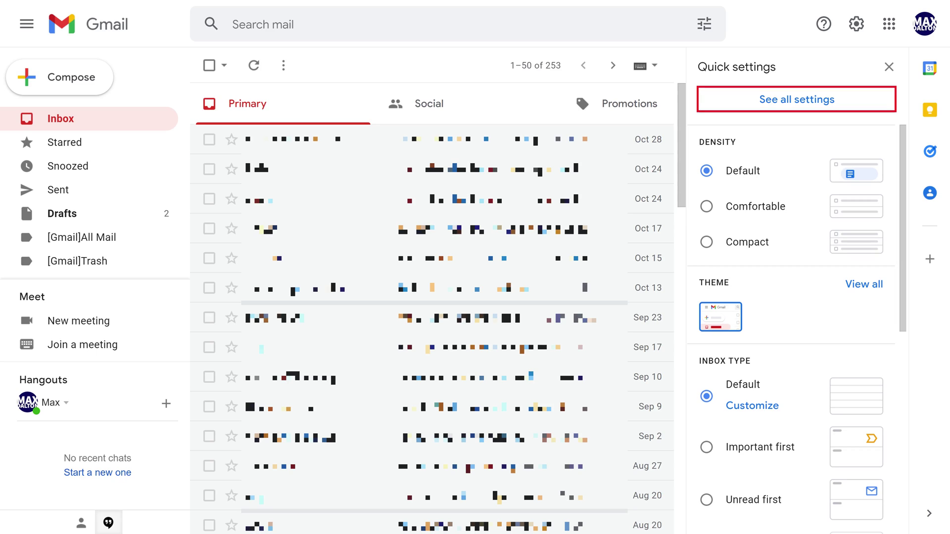
click(796, 100)
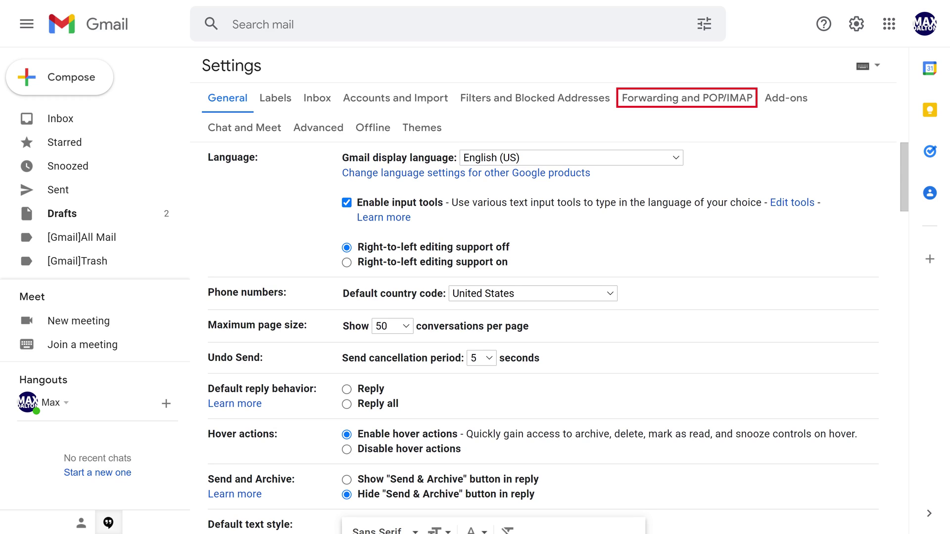
- Go to the 'Forwarding and POP/IMAP' settings and choose 'Add a forwarding address'
click(686, 98)
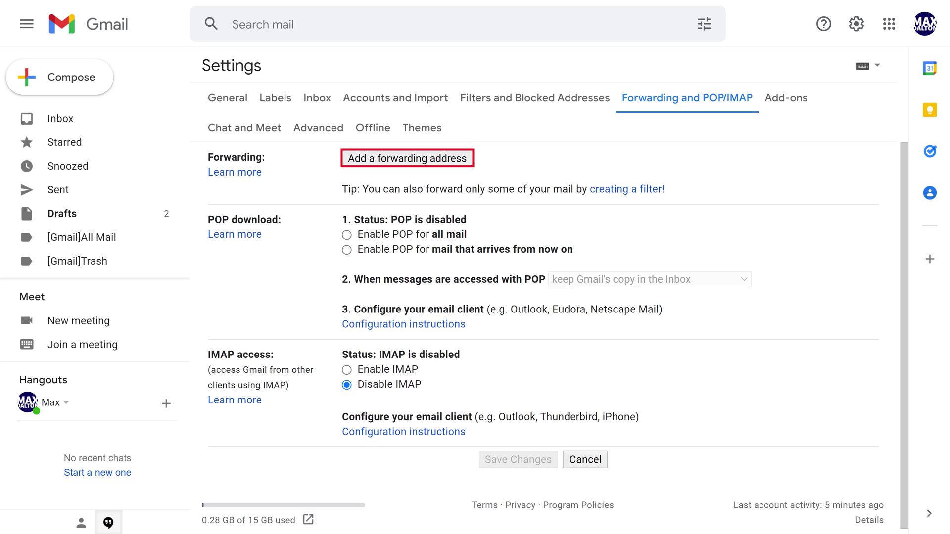
click(407, 159)
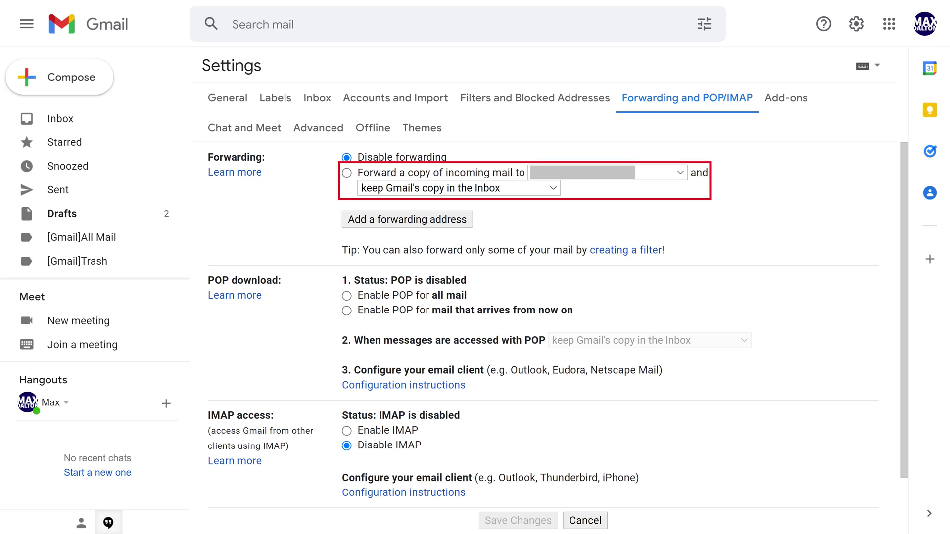
- Select 'Forward a copy of incoming mail to' for the verified address
click(346, 172)
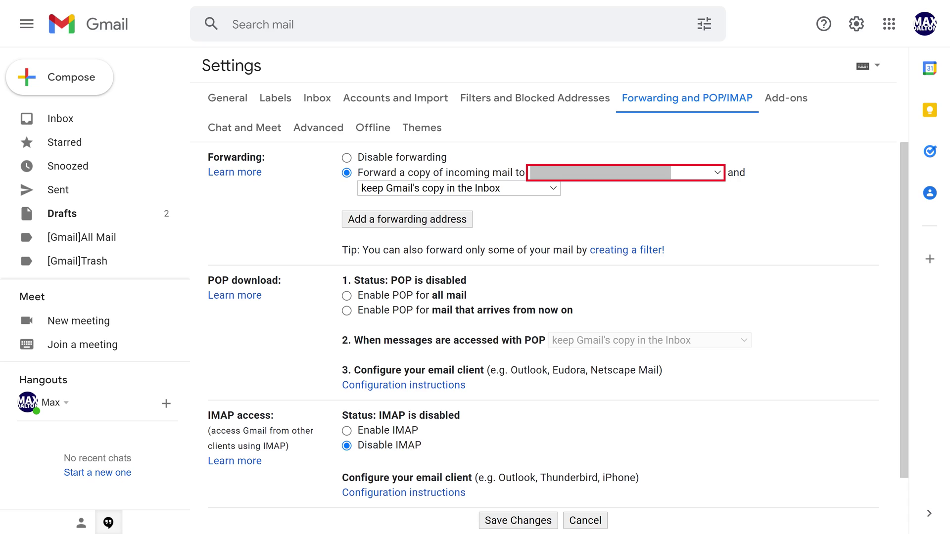
click(458, 188)
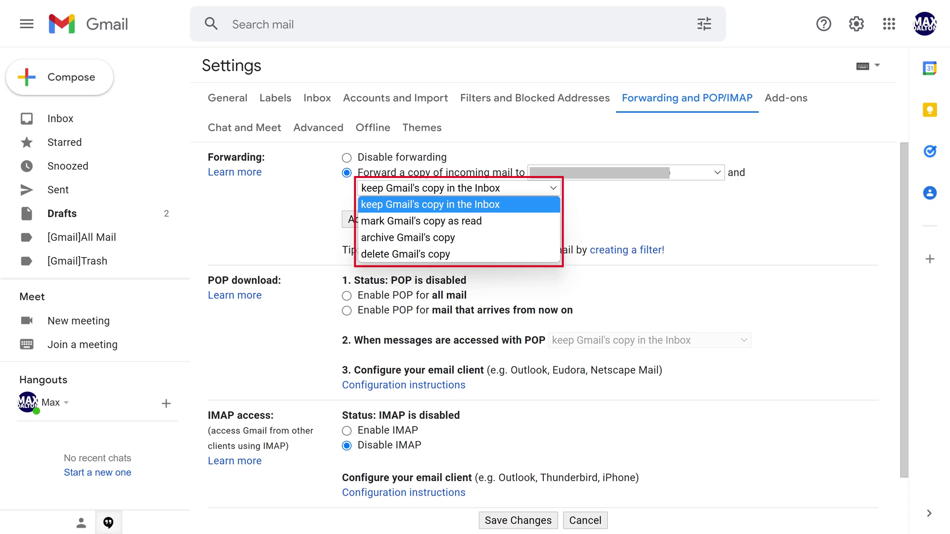